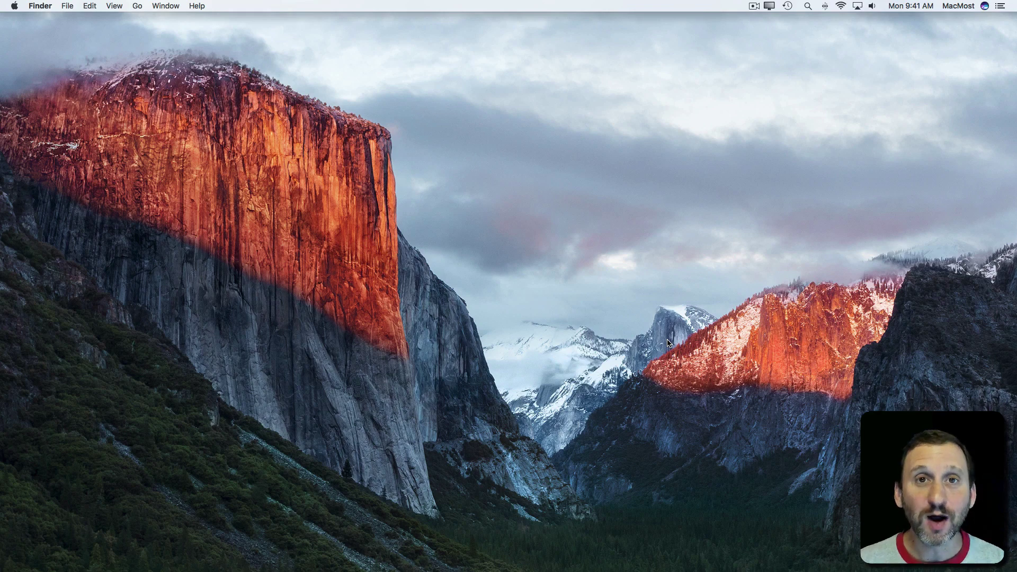
Open iTunes and check its version information in the About window, closing that window when done
mouse_move(673, 568)
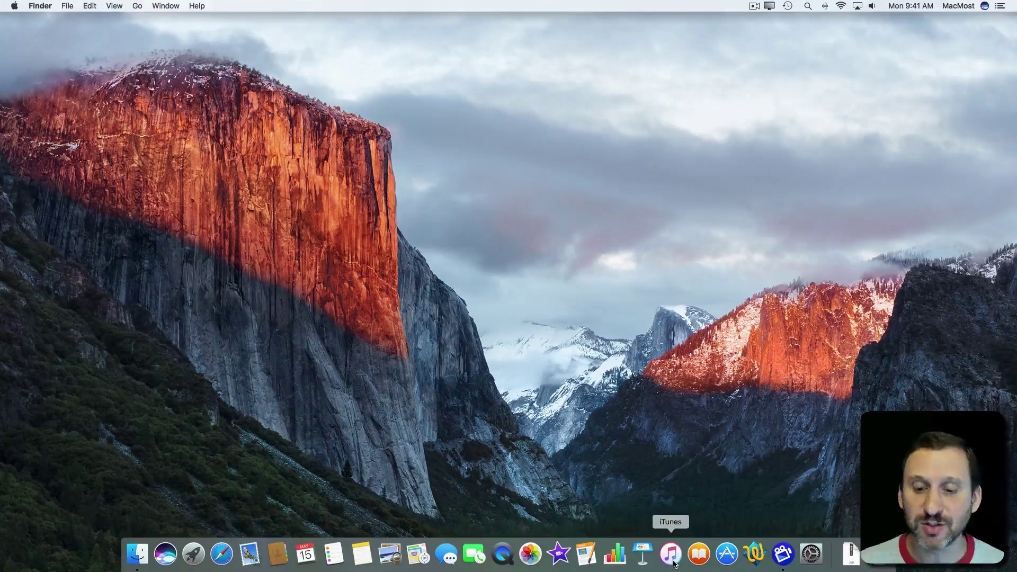
left_click(671, 554)
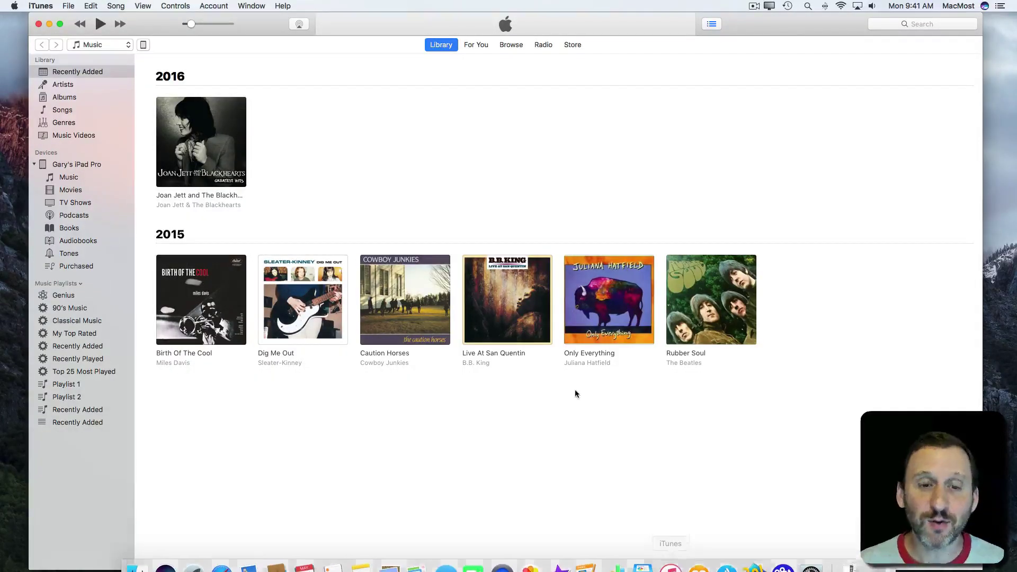
left_click(47, 5)
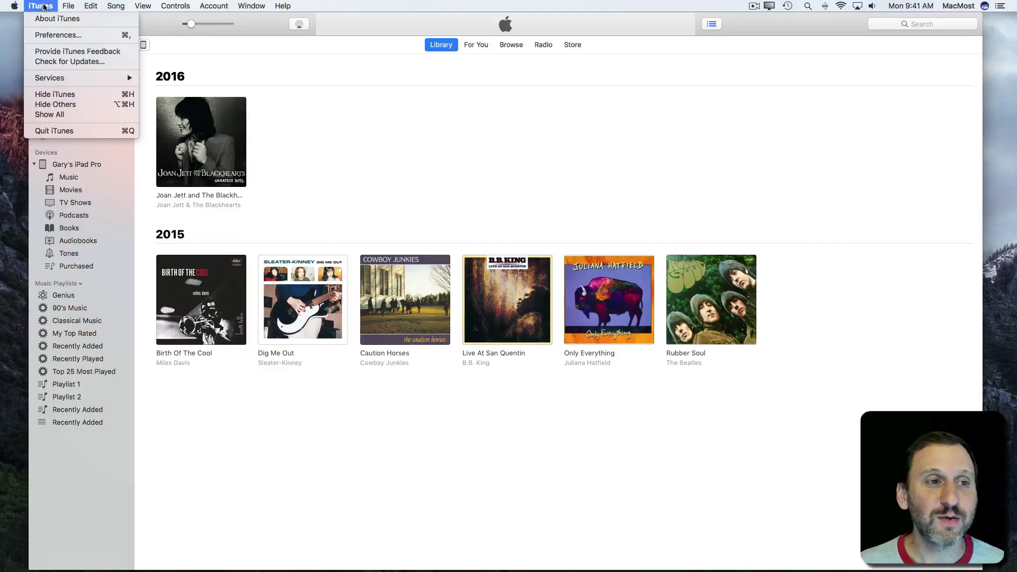
left_click(49, 17)
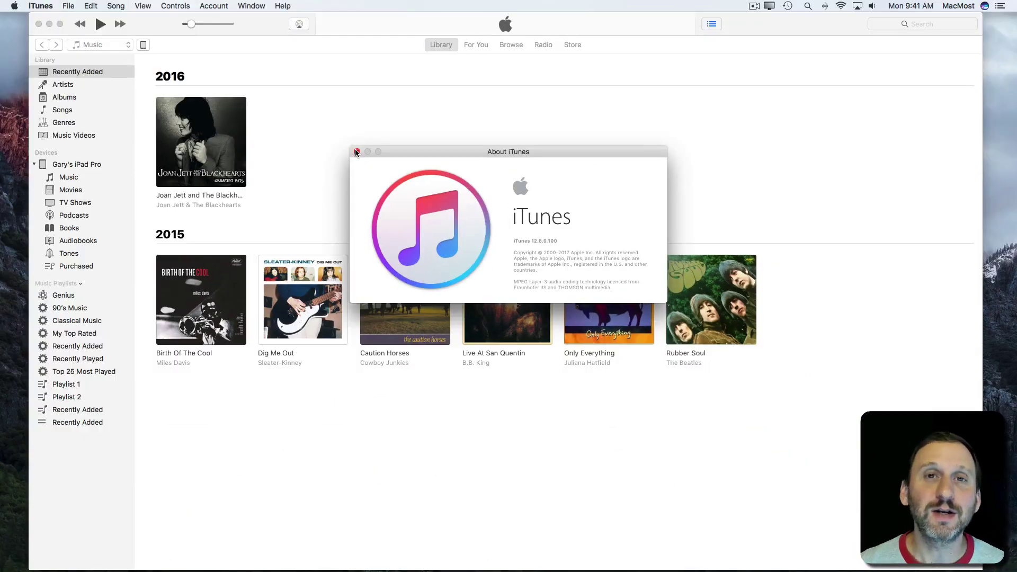
left_click(357, 155)
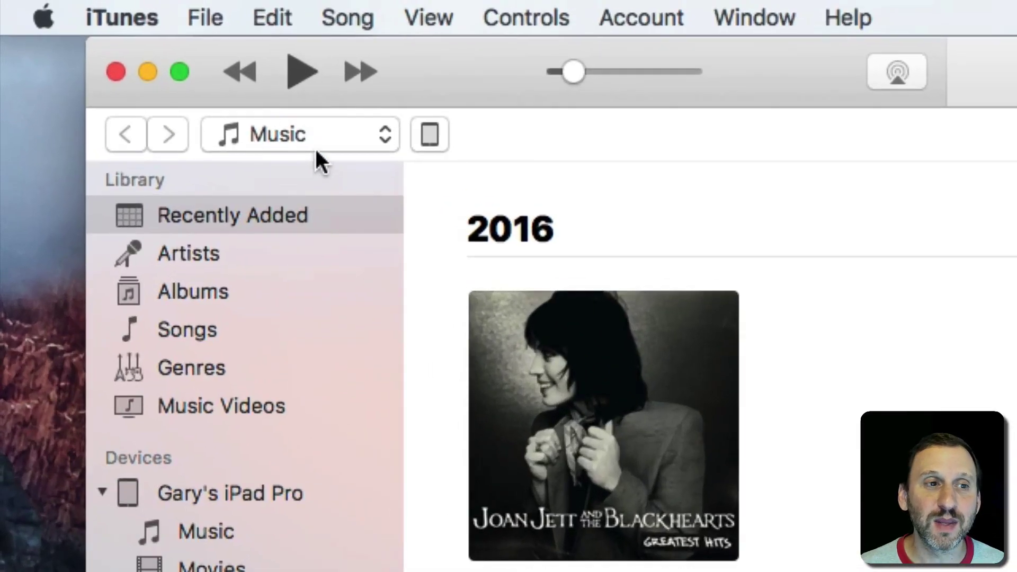
Look through the music library by artists, albums, songs, genres and recently added items, and view the For You recommendations
left_click(106, 47)
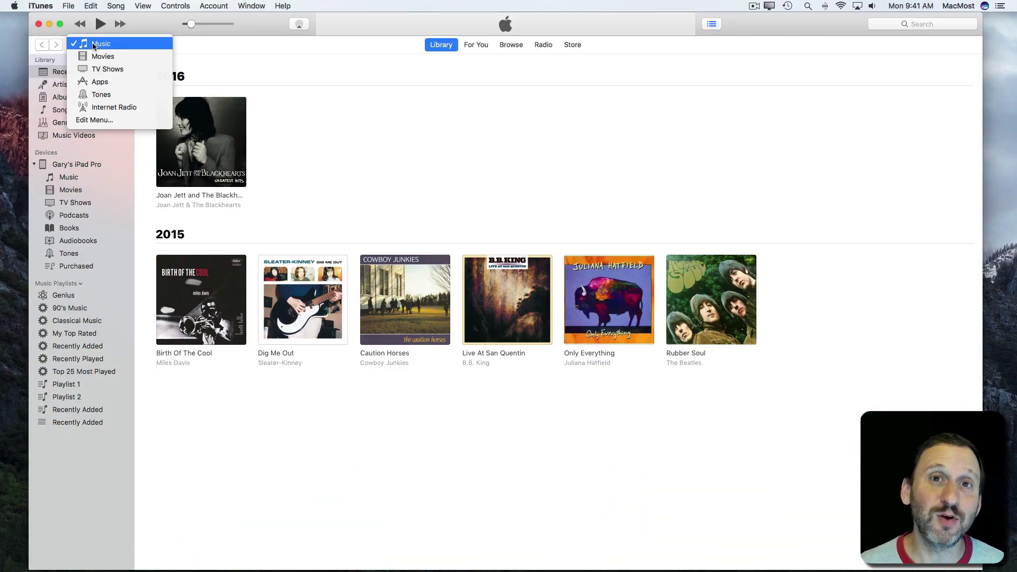
left_click(93, 45)
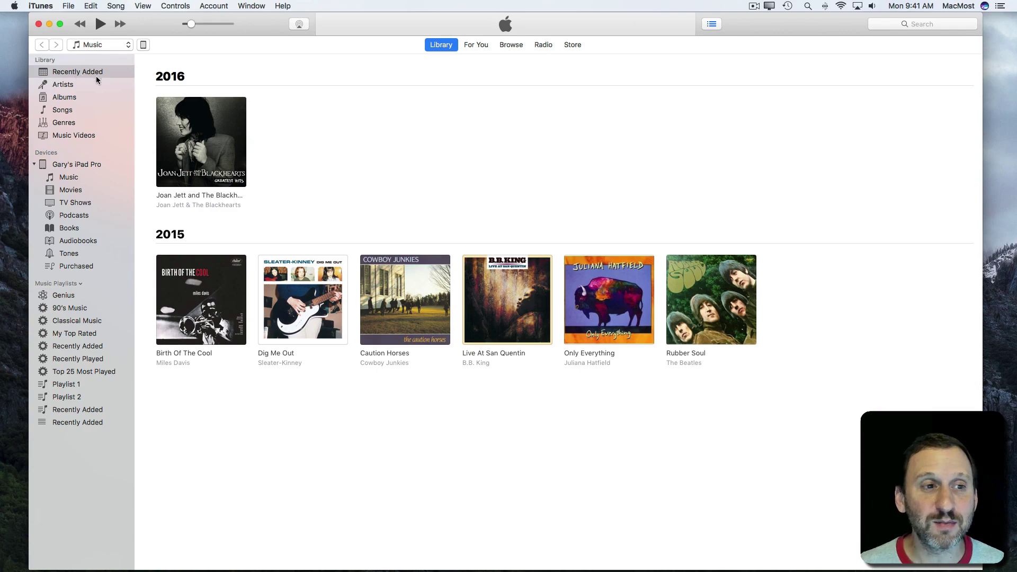
left_click(64, 84)
left_click(65, 97)
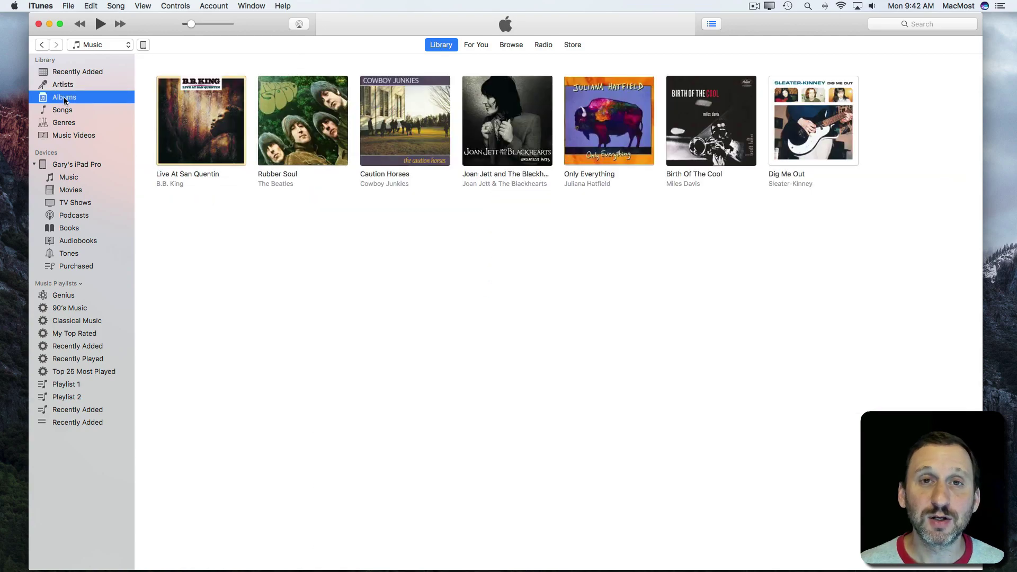
left_click(67, 111)
left_click(66, 123)
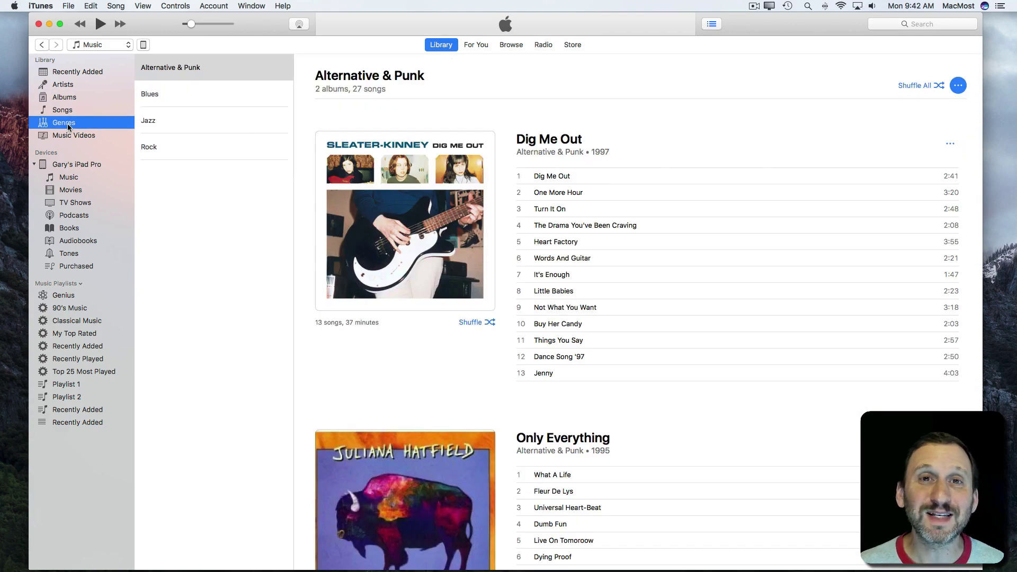
left_click(57, 72)
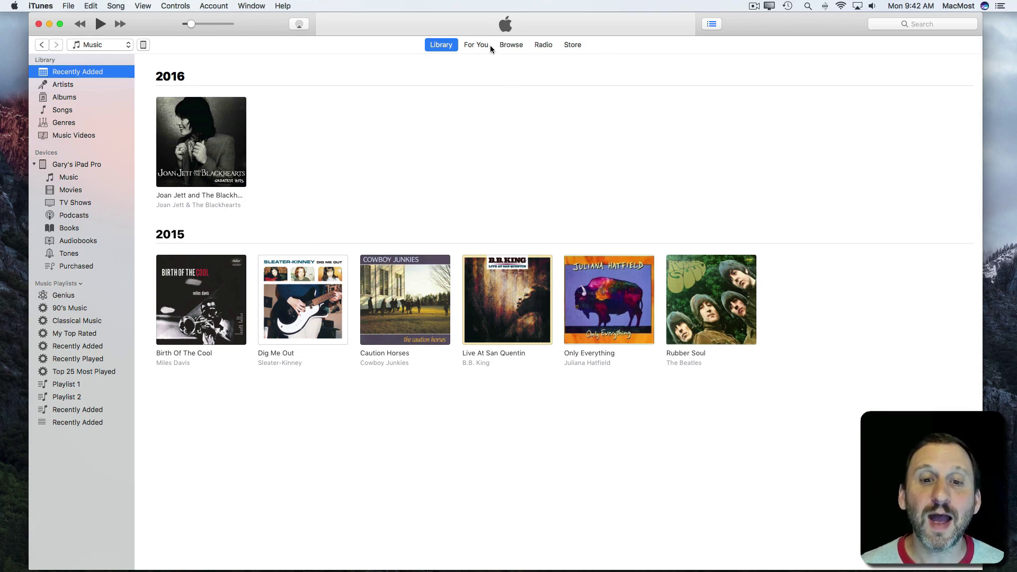
left_click(475, 46)
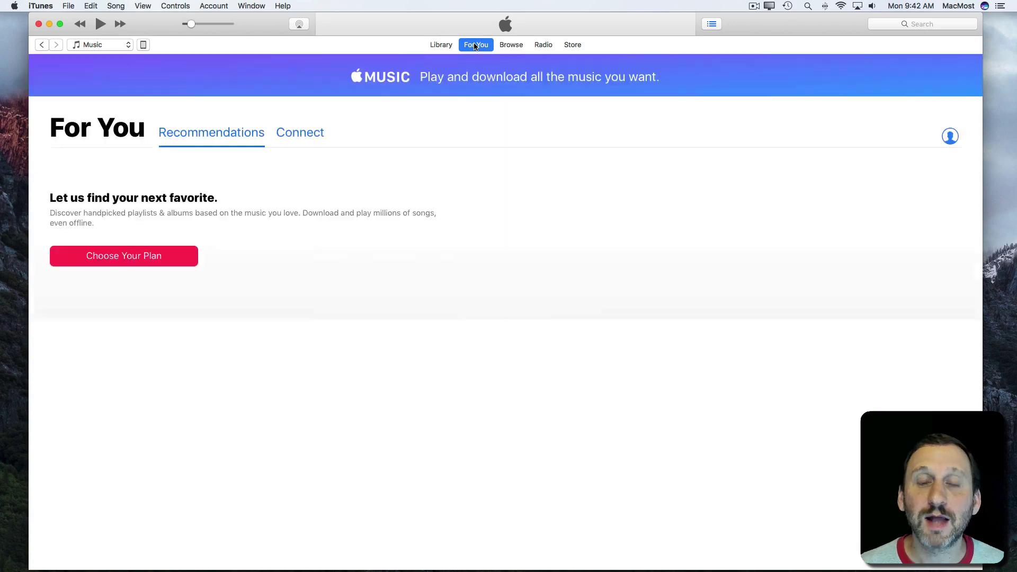
left_click(439, 44)
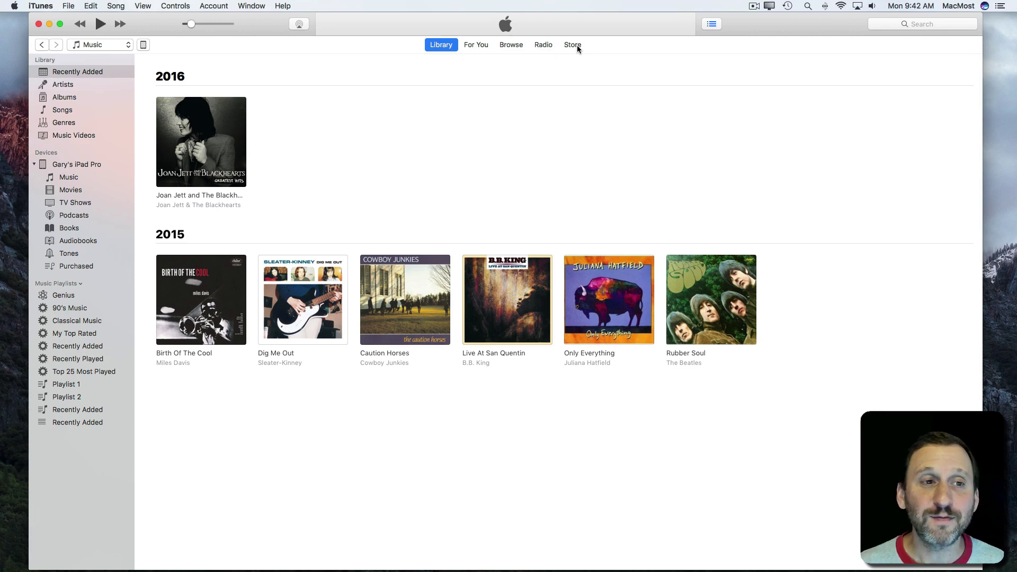
Switch to the Movies library and view its contents by genre
left_click(106, 48)
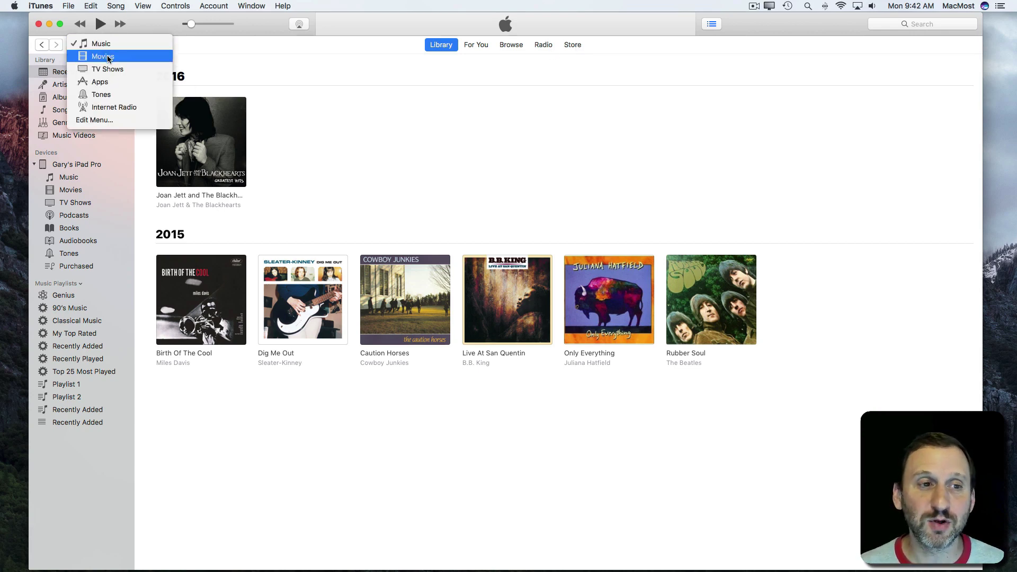
left_click(107, 57)
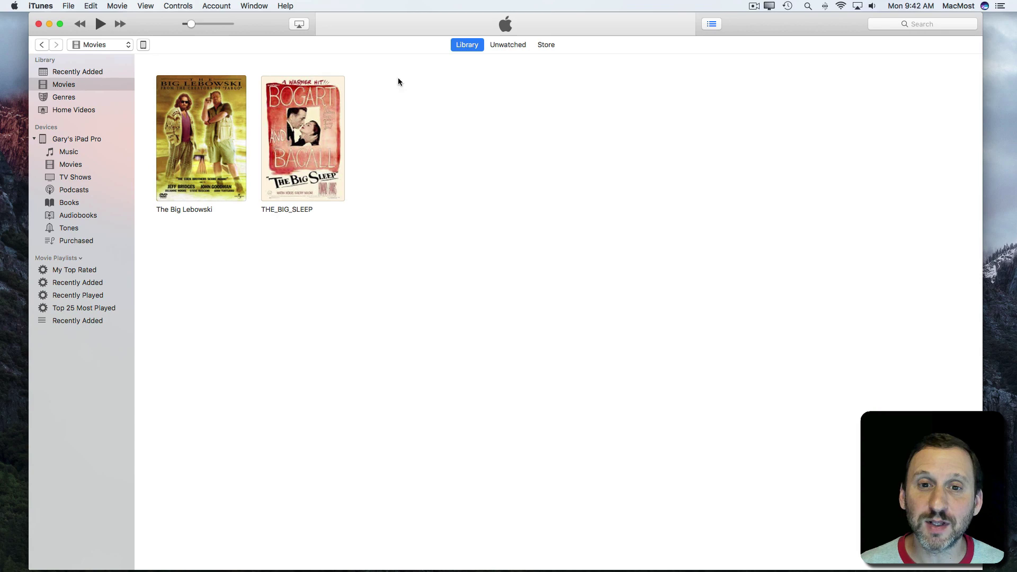
mouse_move(322, 120)
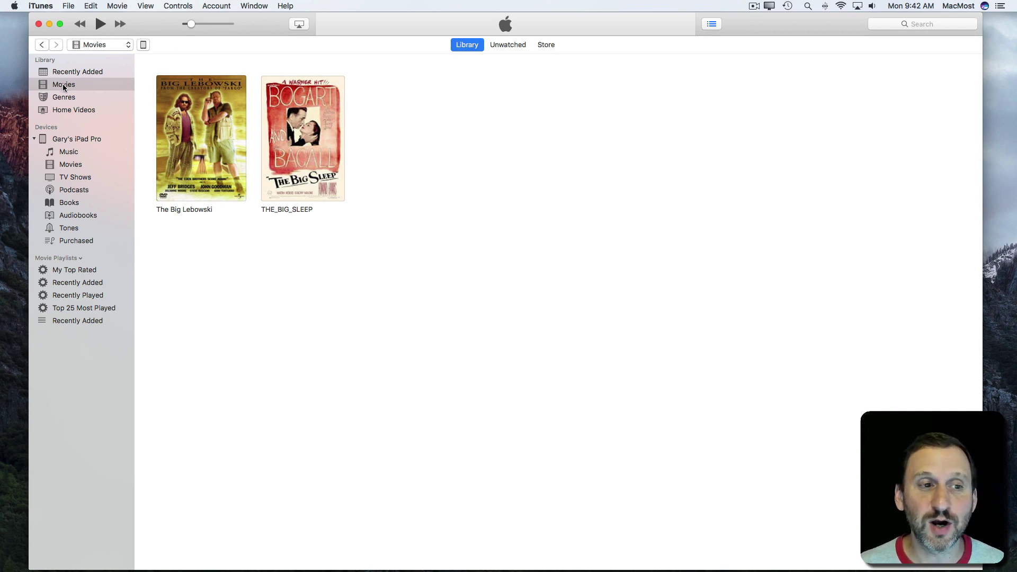
left_click(64, 97)
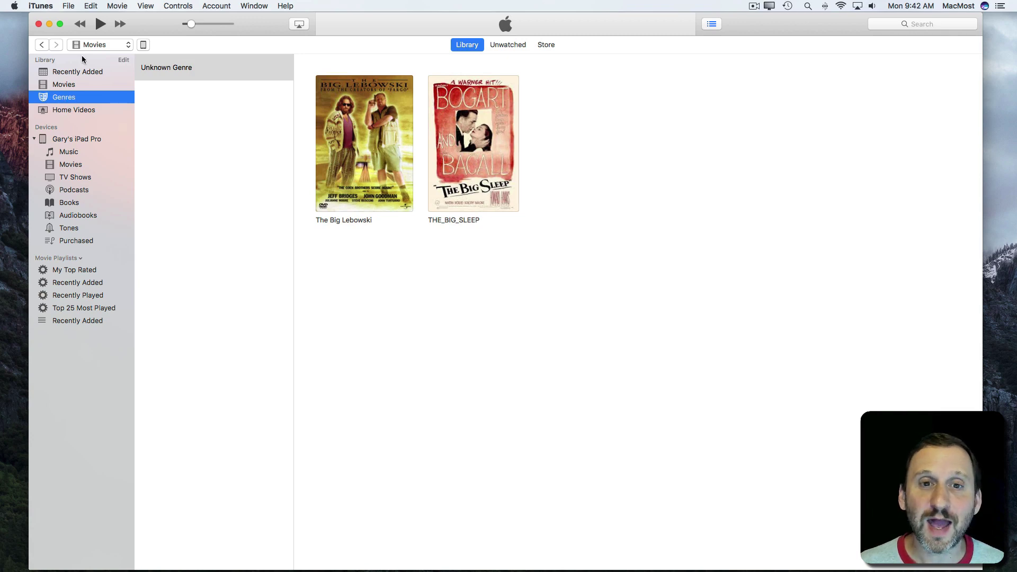
View the Apps library and its App Store page, followed by the Tones library
left_click(90, 44)
left_click(98, 77)
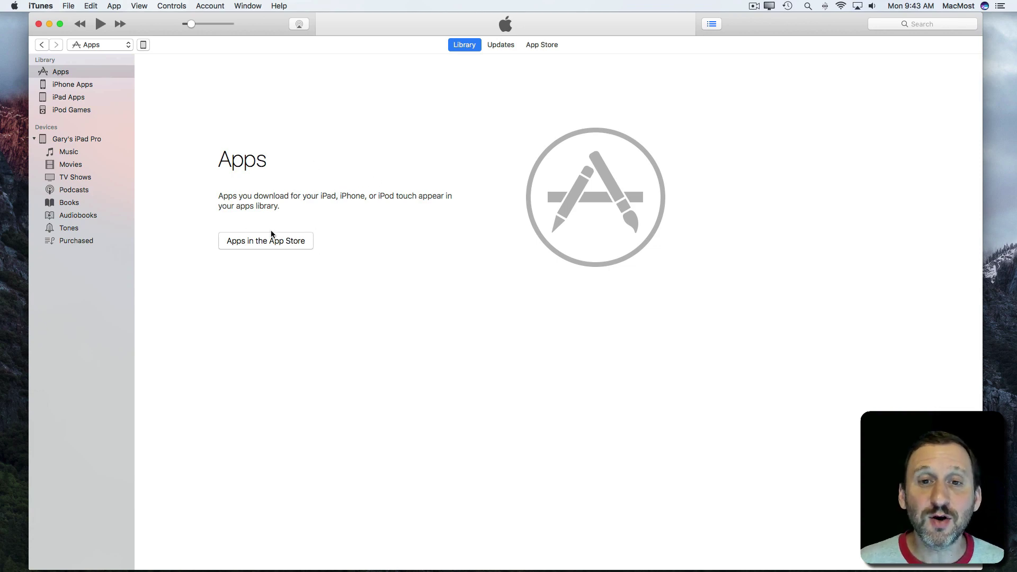
left_click(543, 46)
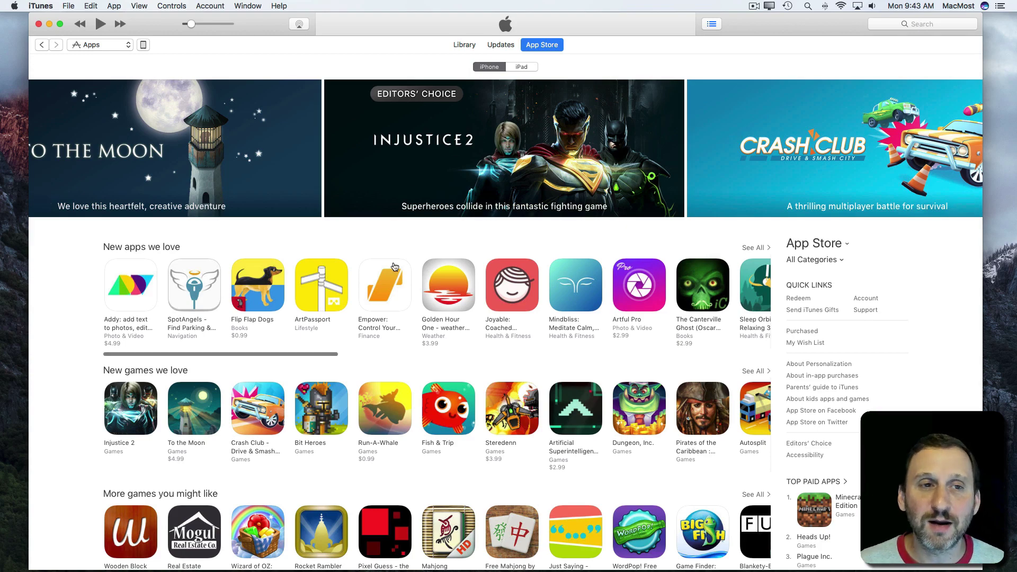
left_click(104, 47)
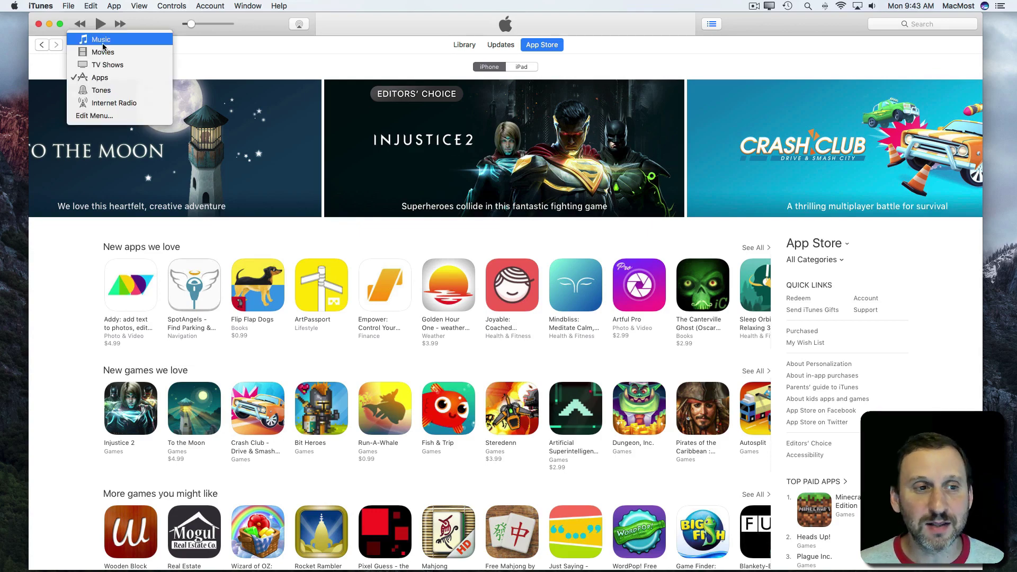
left_click(107, 91)
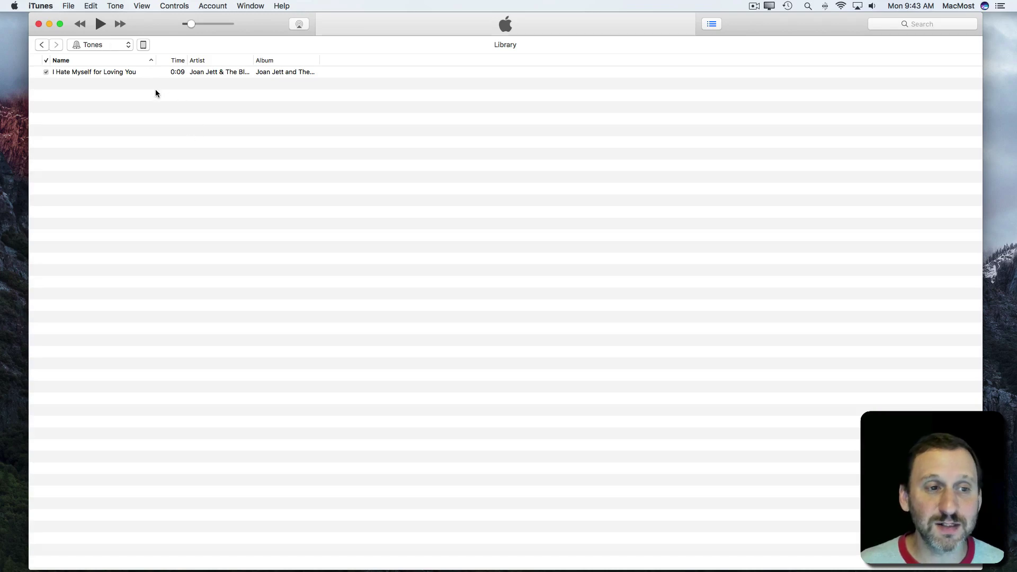
Add Podcasts, iTunes U and Audiobooks to the media types offered for choosing a library
left_click(101, 45)
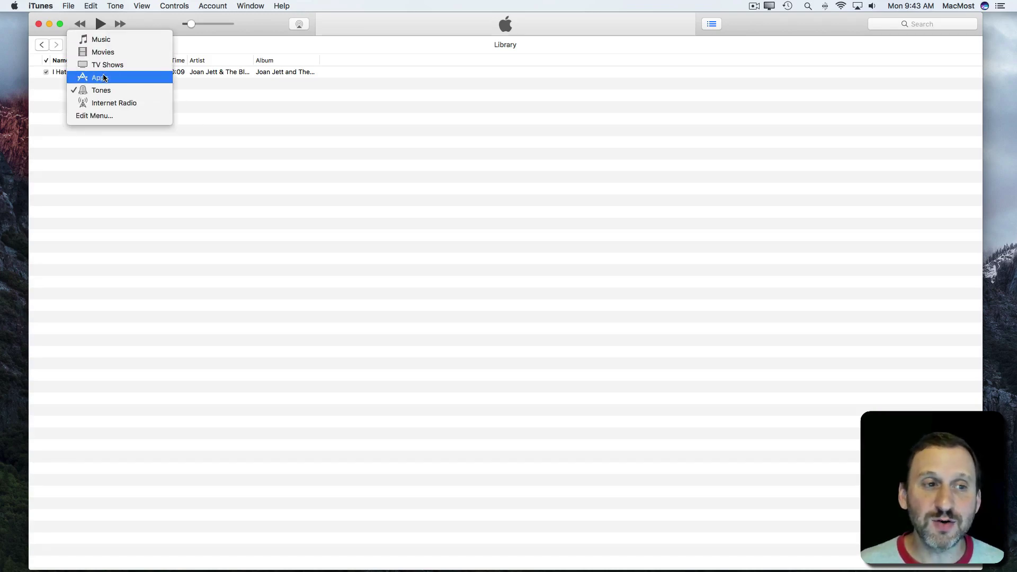
left_click(100, 120)
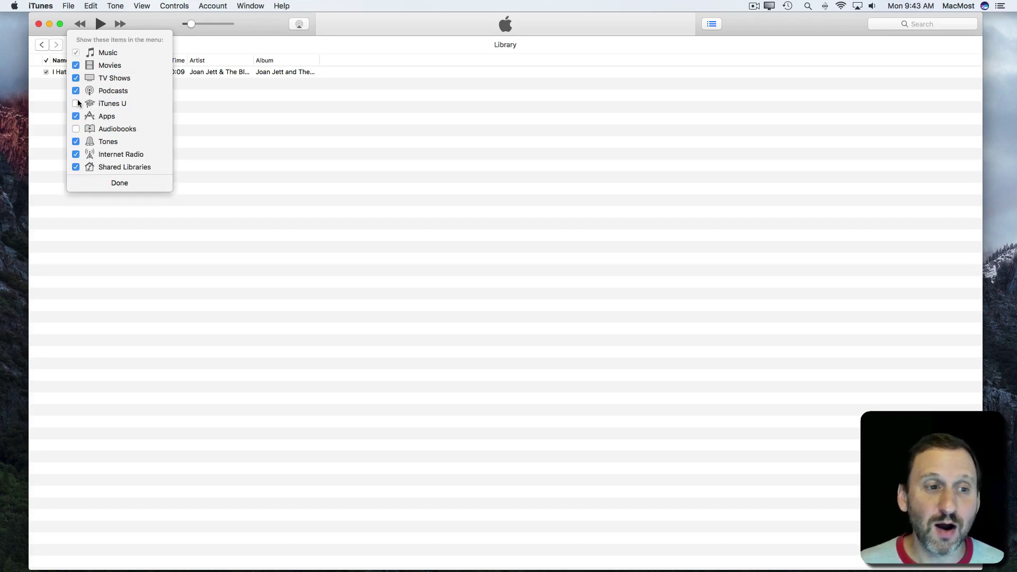
left_click(76, 129)
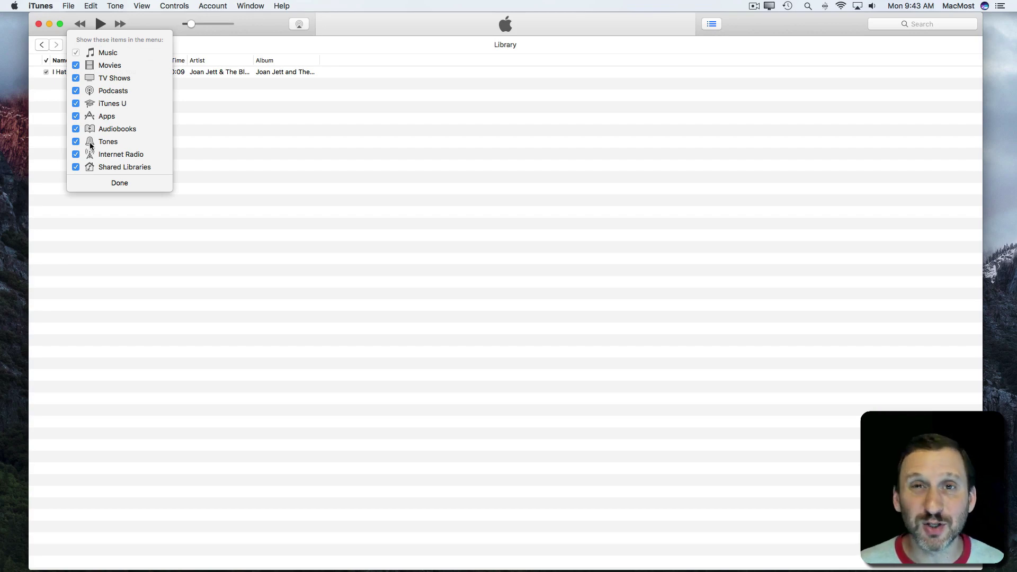
left_click(119, 182)
left_click(108, 139)
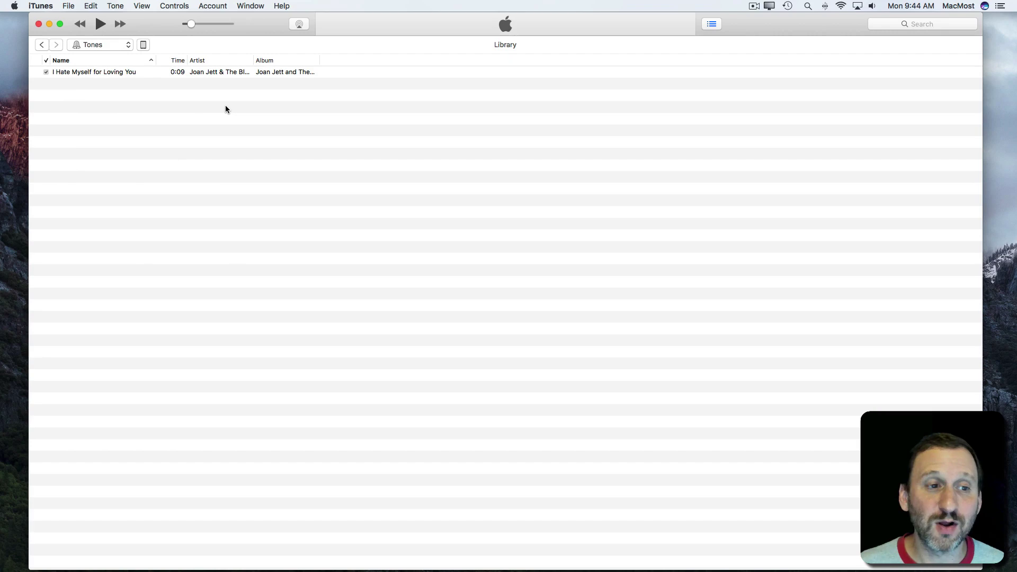
Switch to the Podcasts library and review the list of available media types
left_click(119, 44)
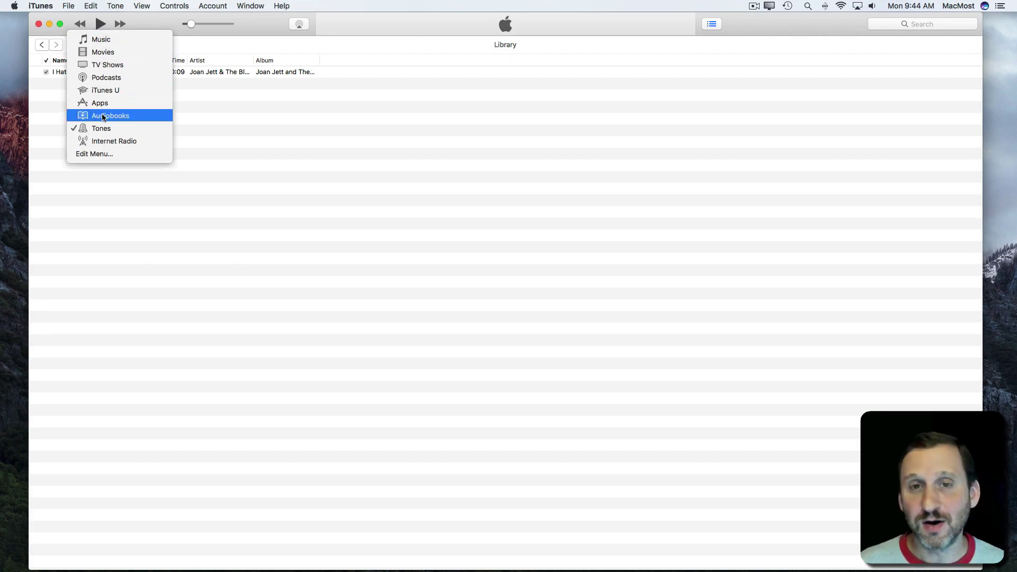
left_click(104, 77)
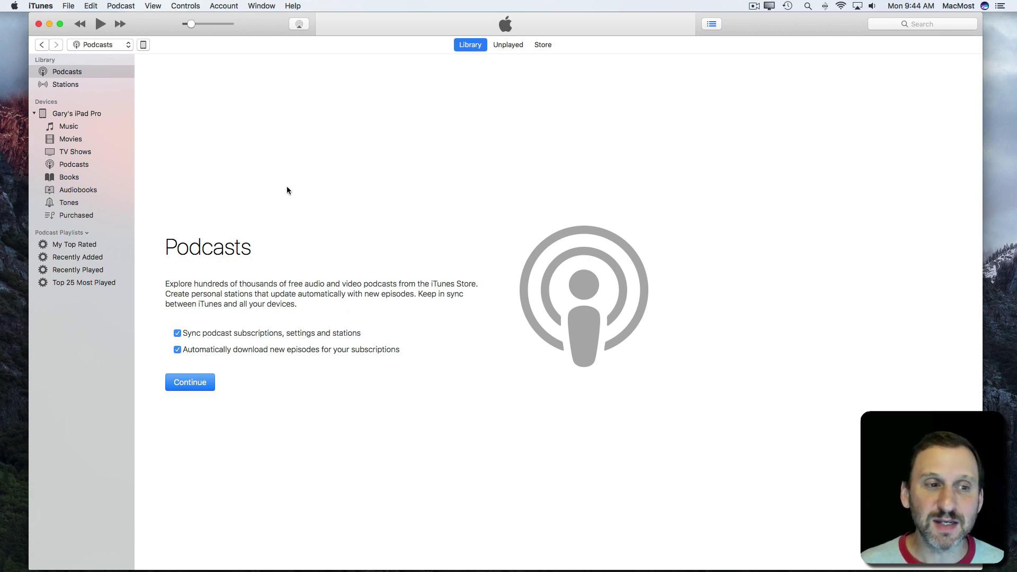
left_click(97, 45)
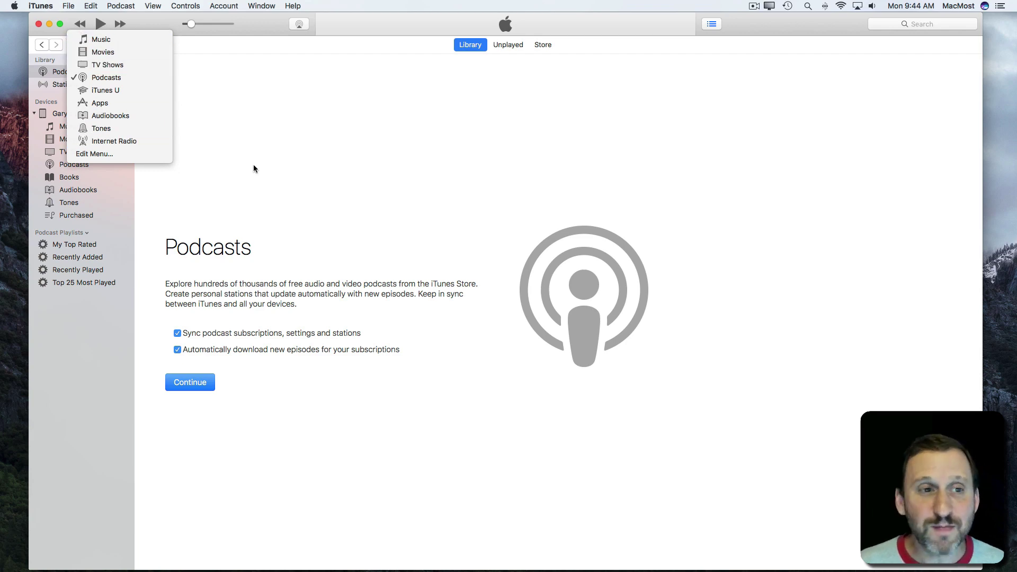
left_click(297, 144)
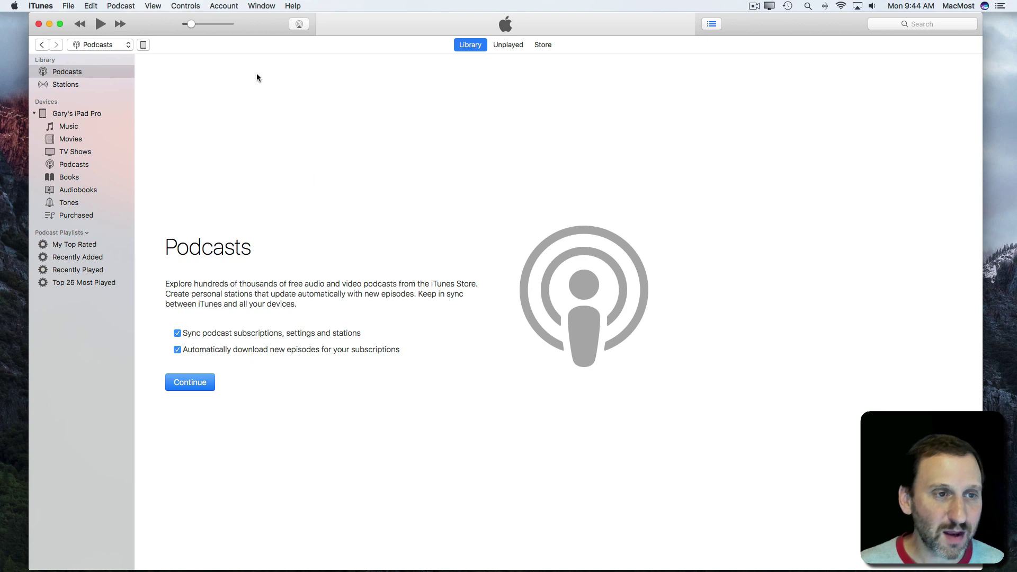
Return to the Music library and look over the expanded list of media types, keeping Music selected
left_click(101, 45)
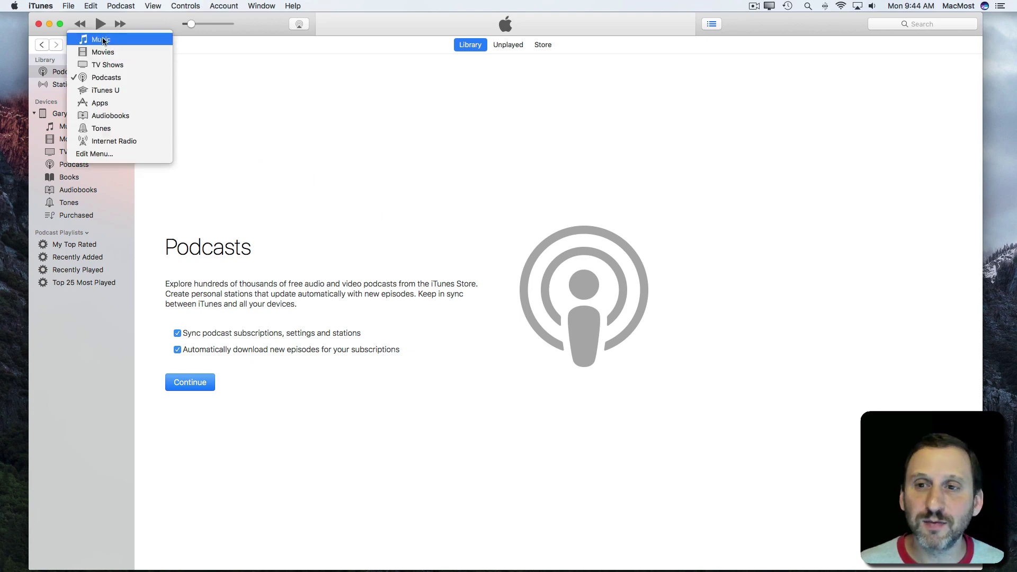
left_click(100, 37)
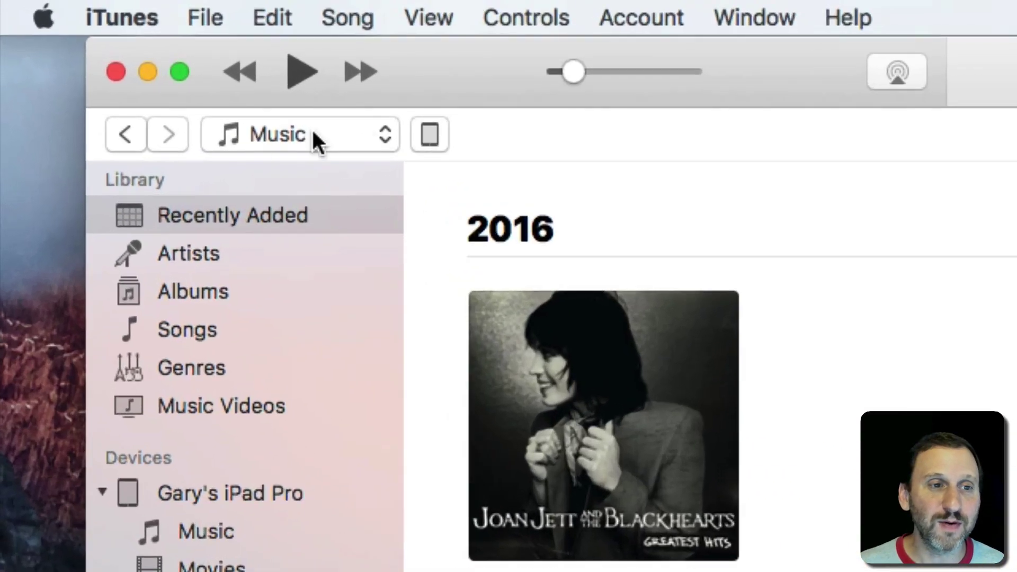
left_click(104, 46)
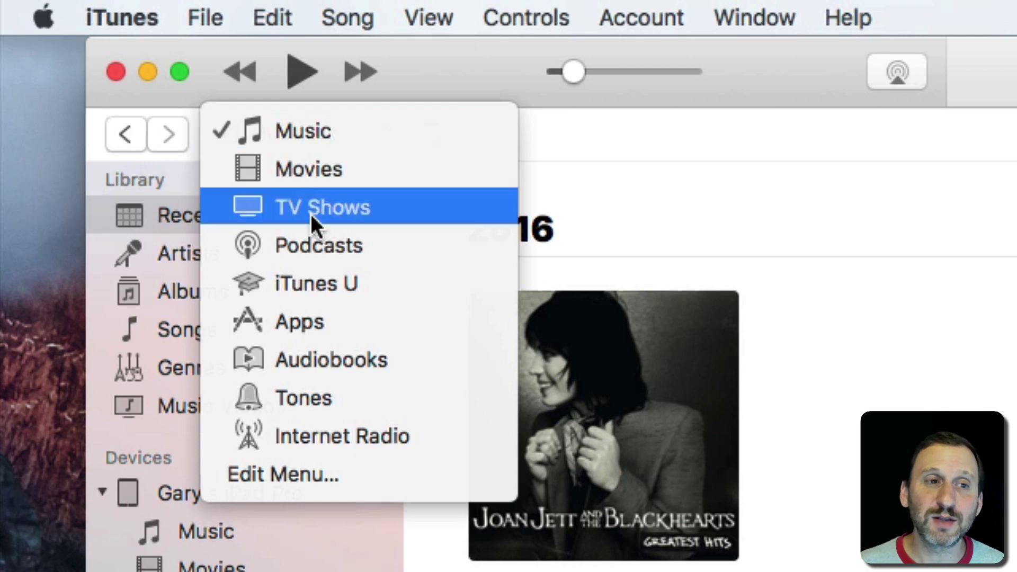
left_click(434, 128)
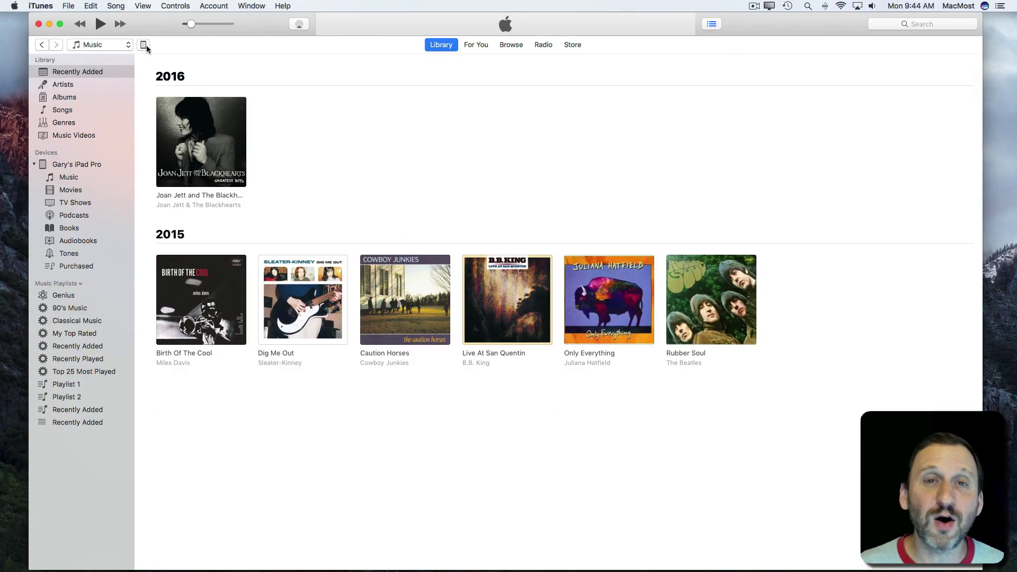
View the connected iPad Pro's summary page and go back to the Music library
left_click(143, 46)
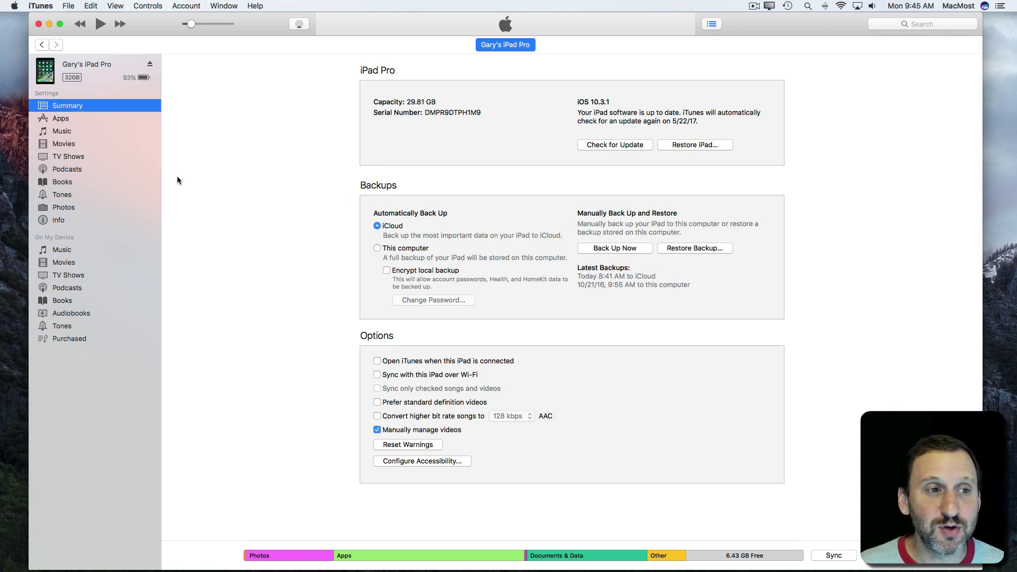
left_click(44, 47)
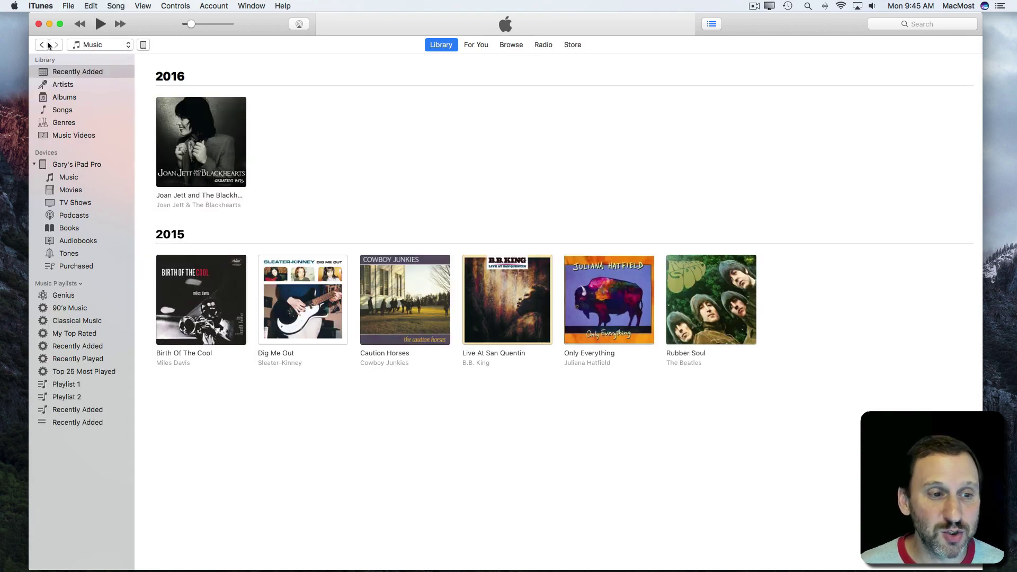